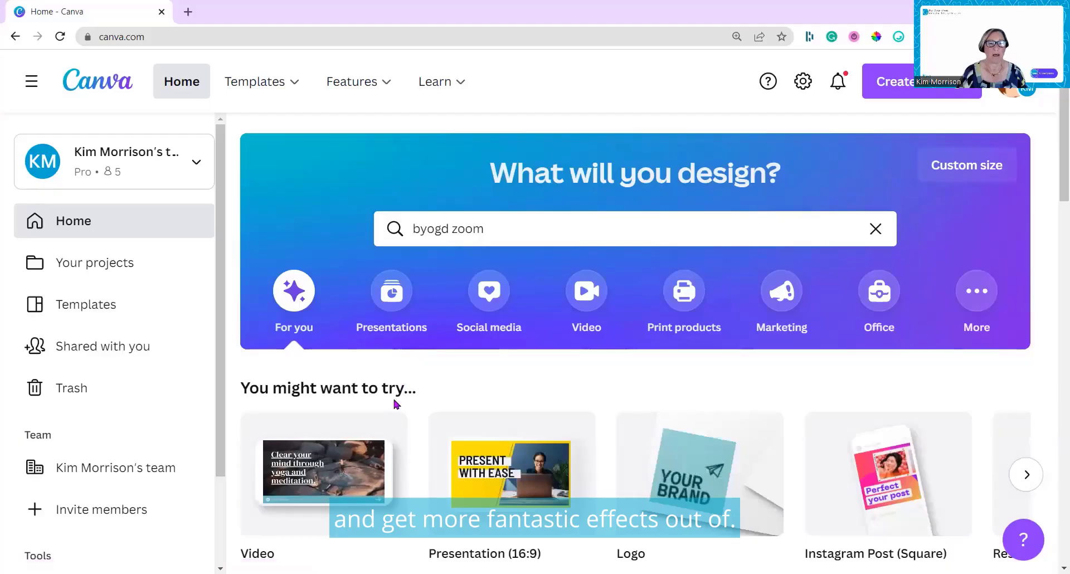
Step: Create a blank square Instagram post and add a blue circle from Lines & Shapes
{"action": "mouse_move", "coordinate": [888, 481]}
{"action": "left_click", "coordinate": [888, 480]}
{"action": "left_click", "coordinate": [33, 193]}
{"action": "left_click", "coordinate": [128, 345]}
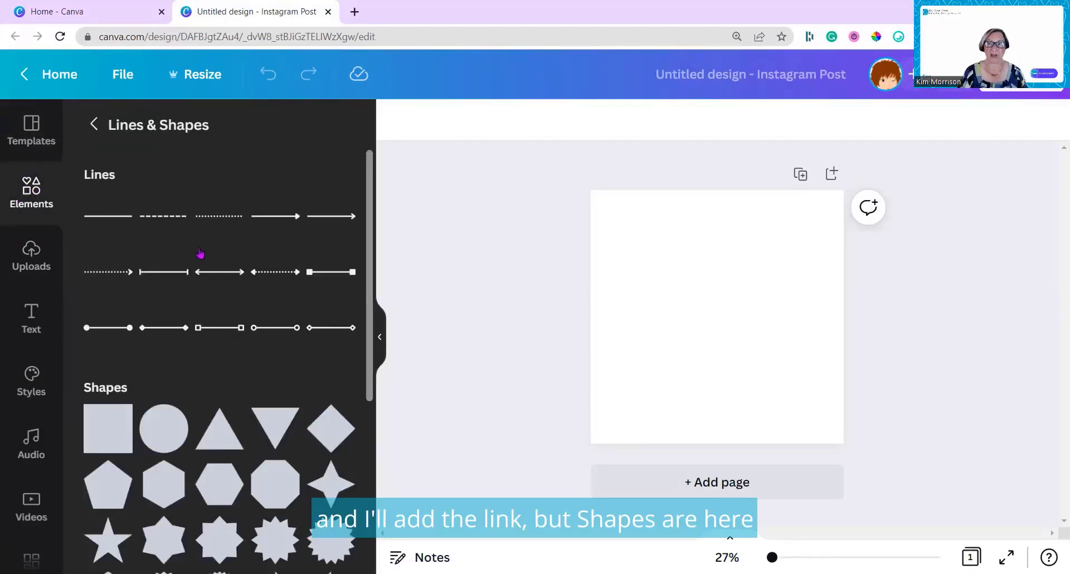
{"action": "scroll", "coordinate": [201, 385], "scroll_direction": "down", "scroll_amount": 4}
{"action": "left_click", "coordinate": [159, 222]}
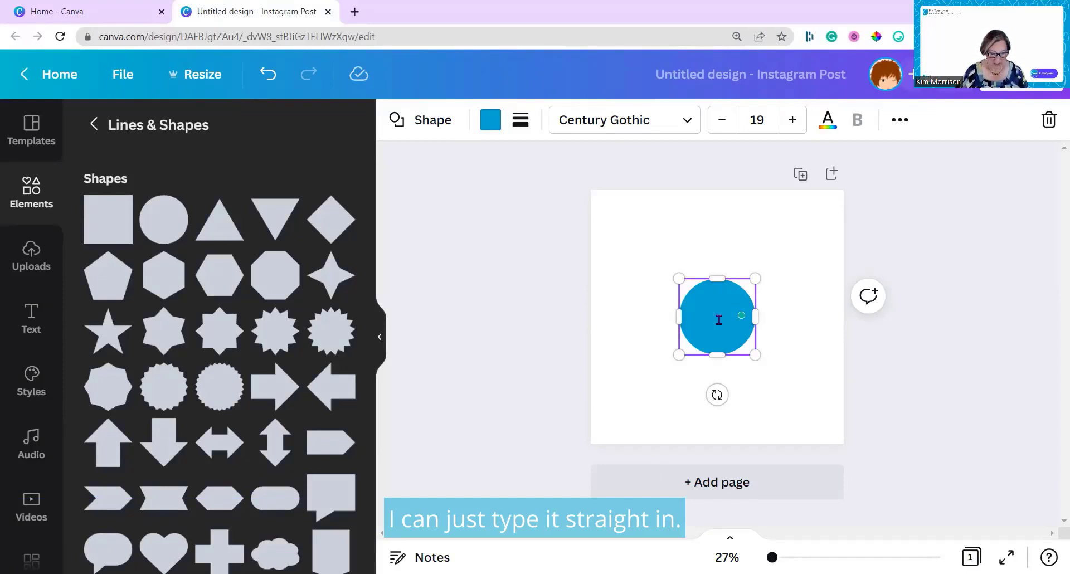
Step: Type 'Be Your Own Graphic Designer' into the circle in white Architects Daughter font
{"action": "type", "text": "Be Your Own Graphic Designer"}
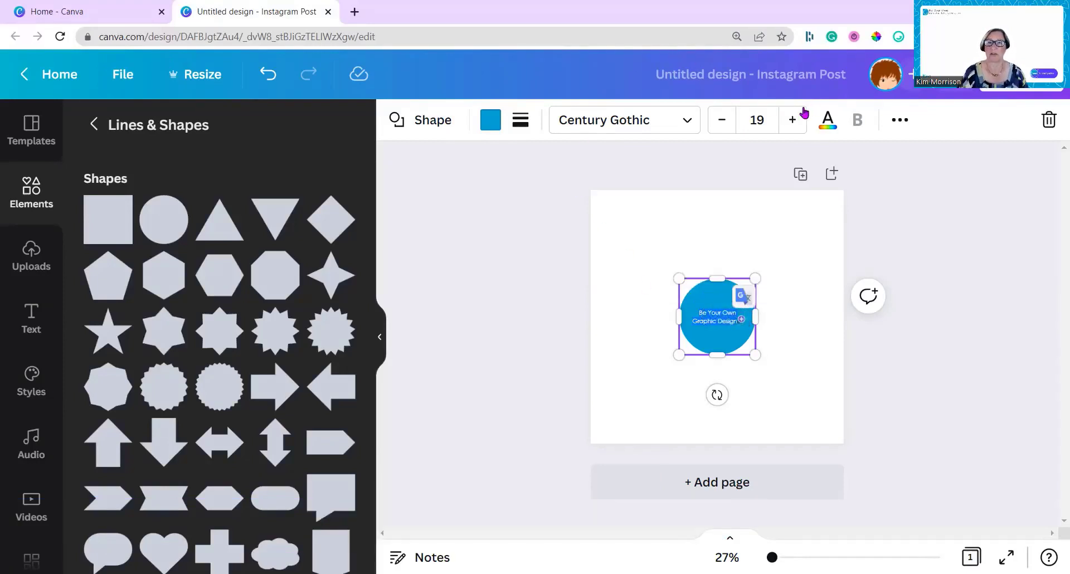
{"action": "left_click", "coordinate": [792, 120]}
{"action": "left_click", "coordinate": [792, 120]}
{"action": "left_click", "coordinate": [827, 119]}
{"action": "left_click", "coordinate": [251, 210]}
{"action": "key", "text": "ctrl+shift+f"}
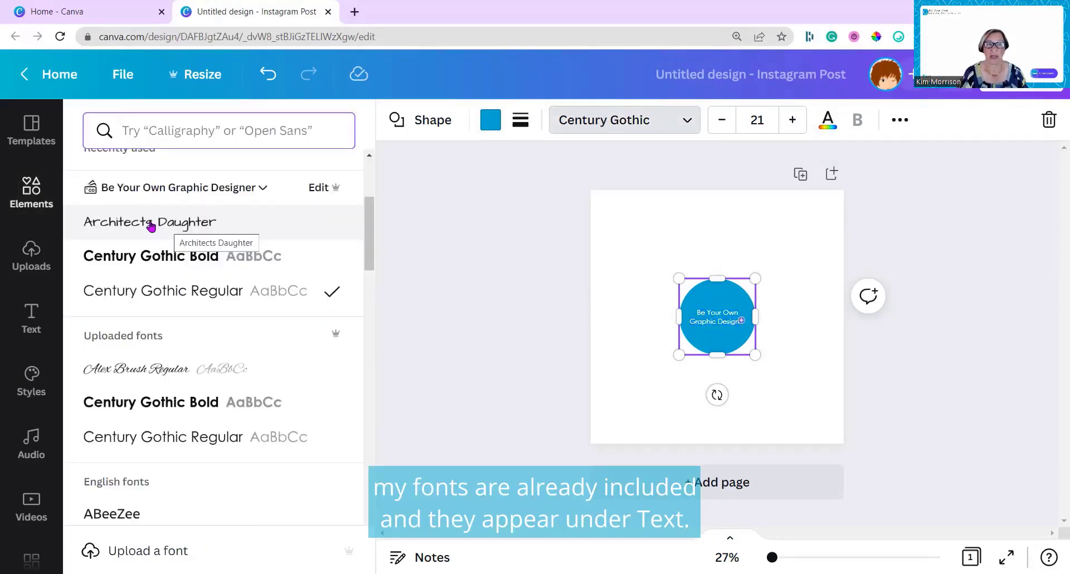
{"action": "left_click", "coordinate": [151, 223]}
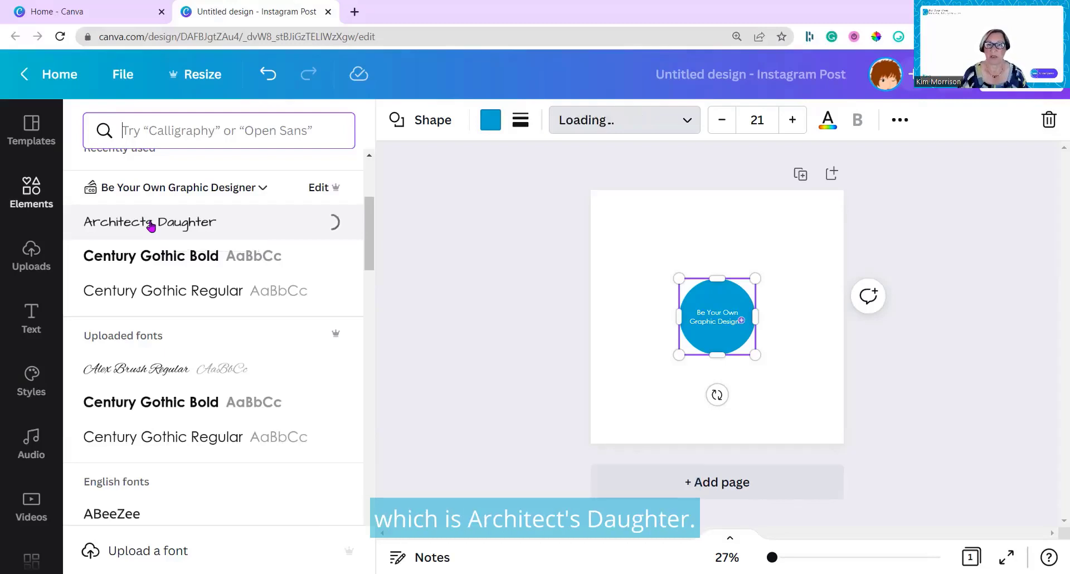
Step: Enlarge the circle from two corners and set the text size to 56
{"action": "left_click_drag", "start_coordinate": [523, 277], "coordinate": [462, 221]}
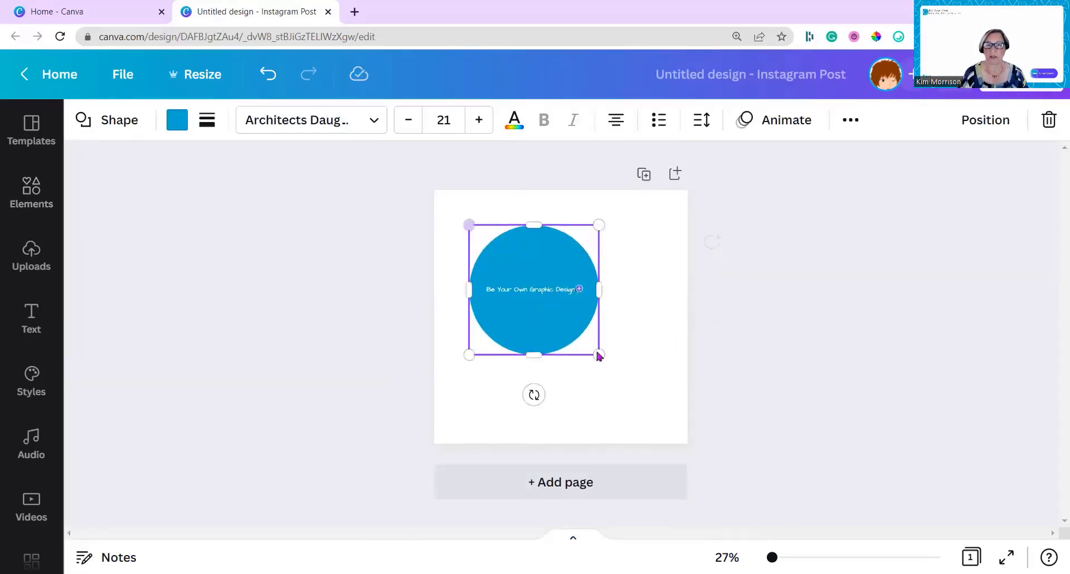
{"action": "left_click_drag", "start_coordinate": [597, 355], "coordinate": [657, 414]}
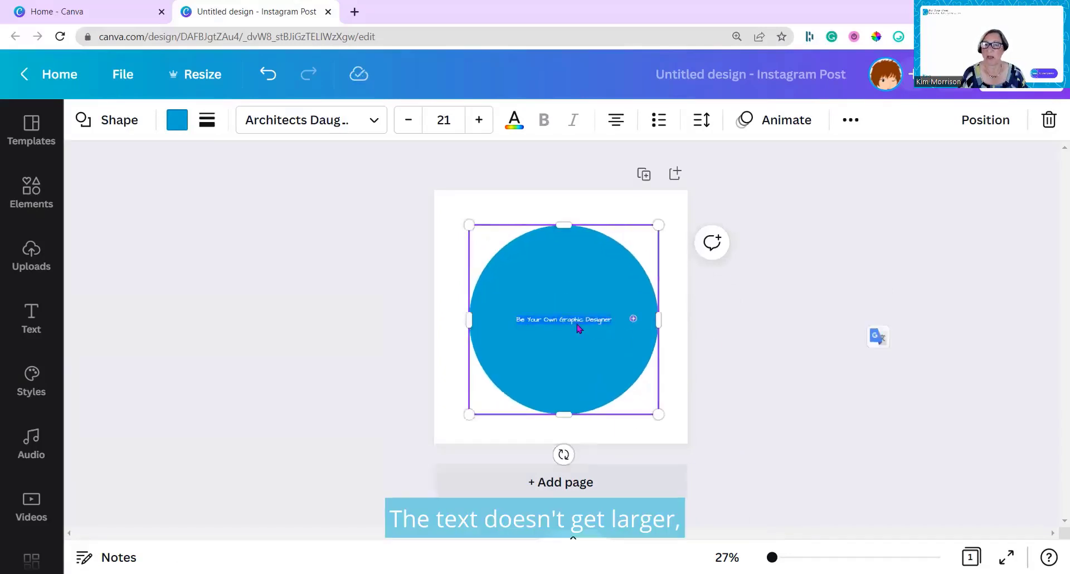
{"action": "left_click", "coordinate": [446, 120]}
{"action": "scroll", "coordinate": [451, 403], "scroll_direction": "down", "scroll_amount": 3}
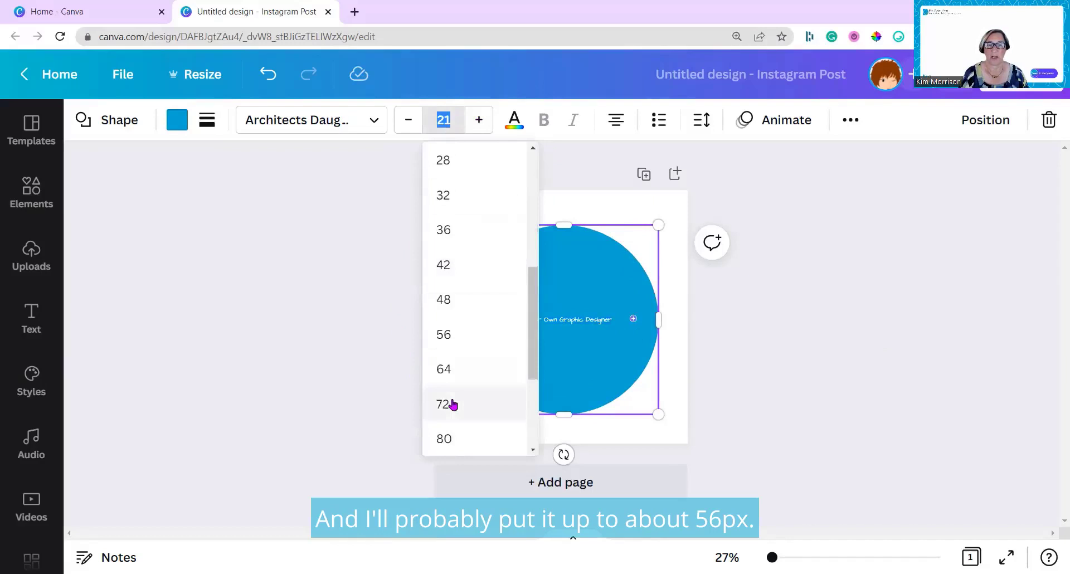
{"action": "left_click", "coordinate": [444, 334]}
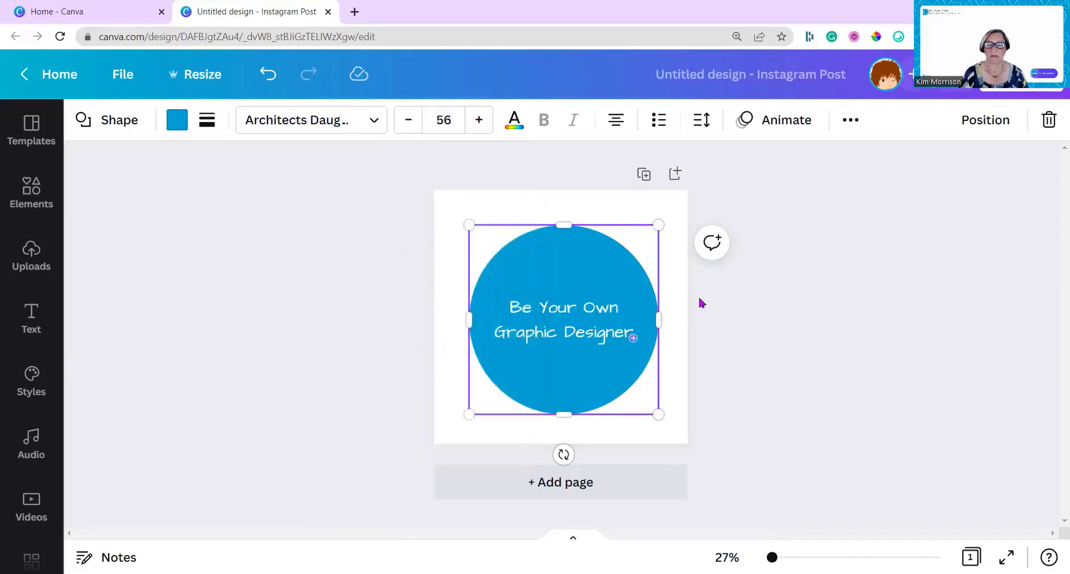
Step: Try triangle, diamond, pentagon, hexagon and octagon shapes in place of the circle
{"action": "left_click", "coordinate": [118, 128]}
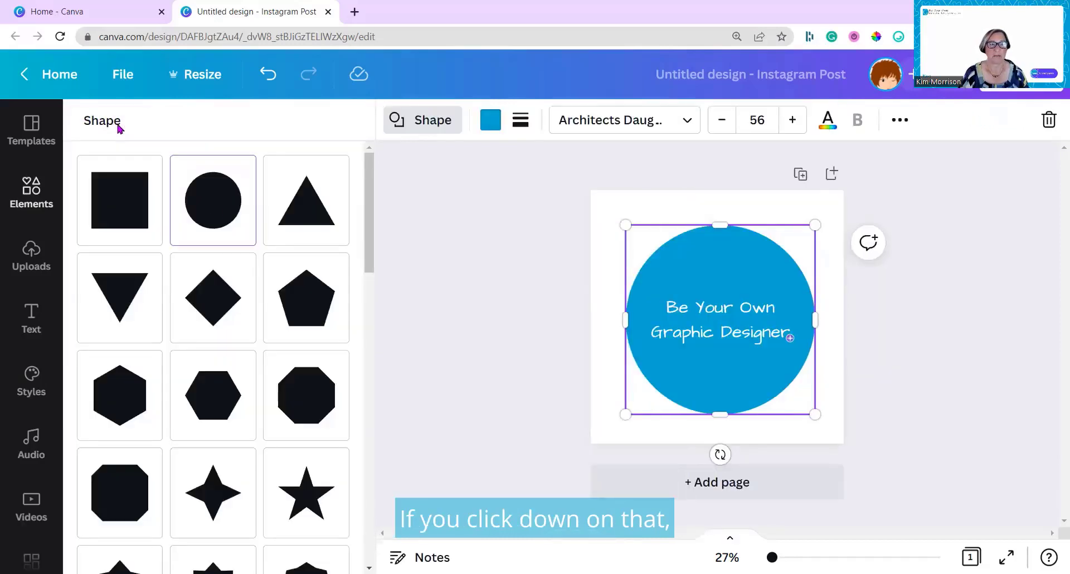
{"action": "left_click", "coordinate": [291, 216]}
{"action": "left_click", "coordinate": [119, 307]}
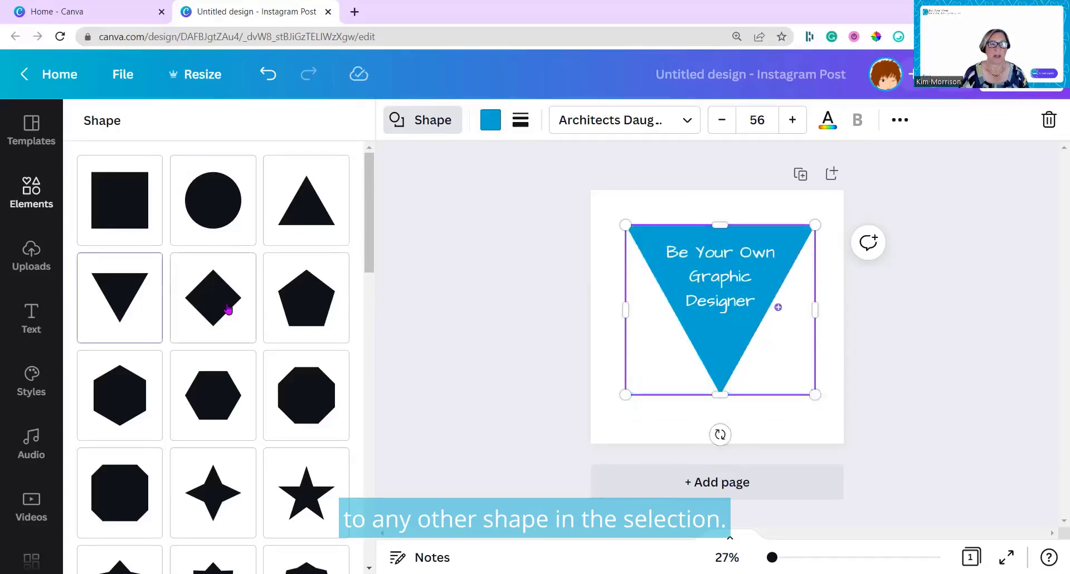
{"action": "left_click", "coordinate": [231, 308]}
{"action": "left_click", "coordinate": [304, 305]}
{"action": "left_click", "coordinate": [106, 431]}
{"action": "left_click", "coordinate": [236, 411]}
{"action": "left_click", "coordinate": [290, 409]}
Step: Try the four-, five- and six-point stars, settling on the eight-point star
{"action": "scroll", "coordinate": [223, 399], "scroll_direction": "down", "scroll_amount": 3}
{"action": "left_click", "coordinate": [217, 356]}
{"action": "left_click", "coordinate": [320, 375]}
{"action": "left_click", "coordinate": [116, 359]}
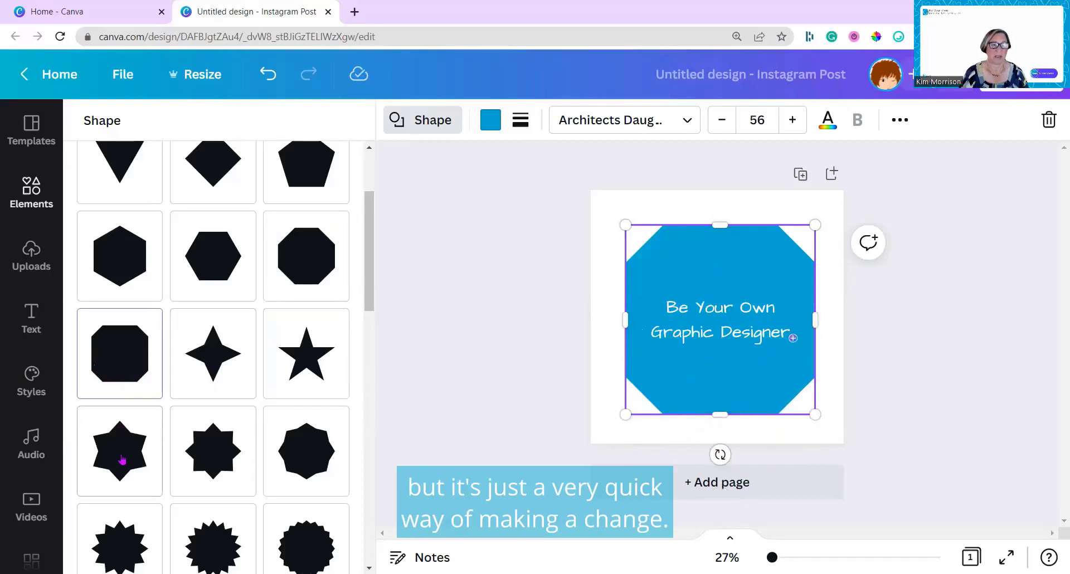
{"action": "left_click", "coordinate": [122, 460]}
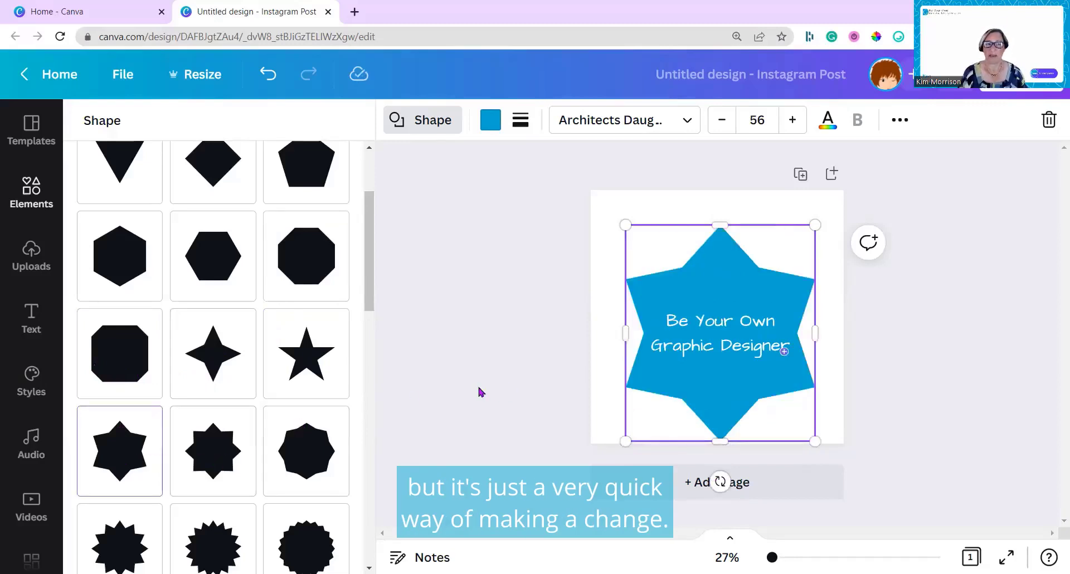
{"action": "left_click", "coordinate": [223, 447]}
Step: Fill the star with the BYOGD brand blue and give it a solid border of weight 56
{"action": "left_click", "coordinate": [491, 123]}
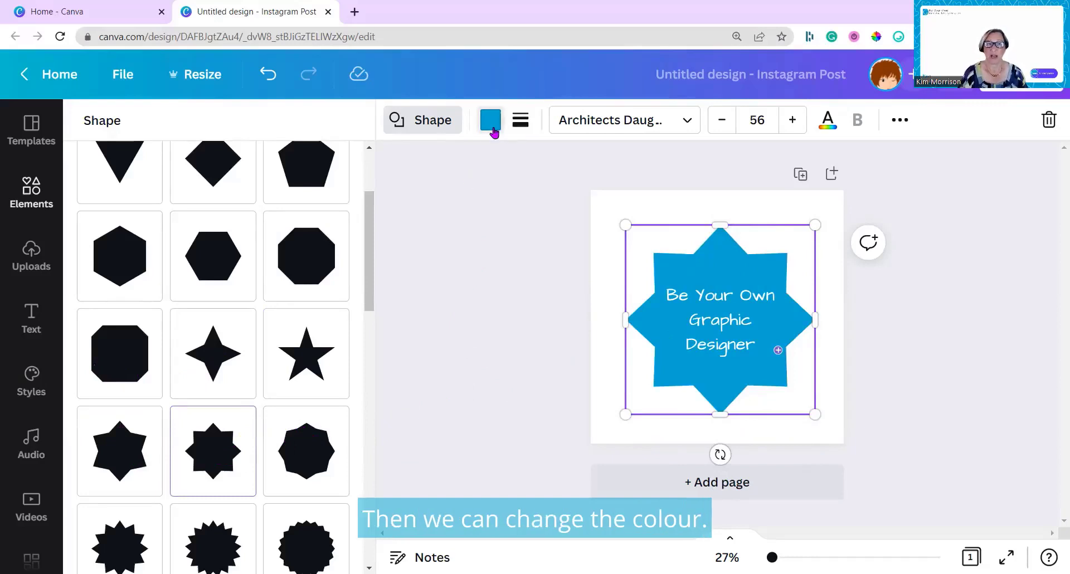
{"action": "left_click", "coordinate": [106, 343]}
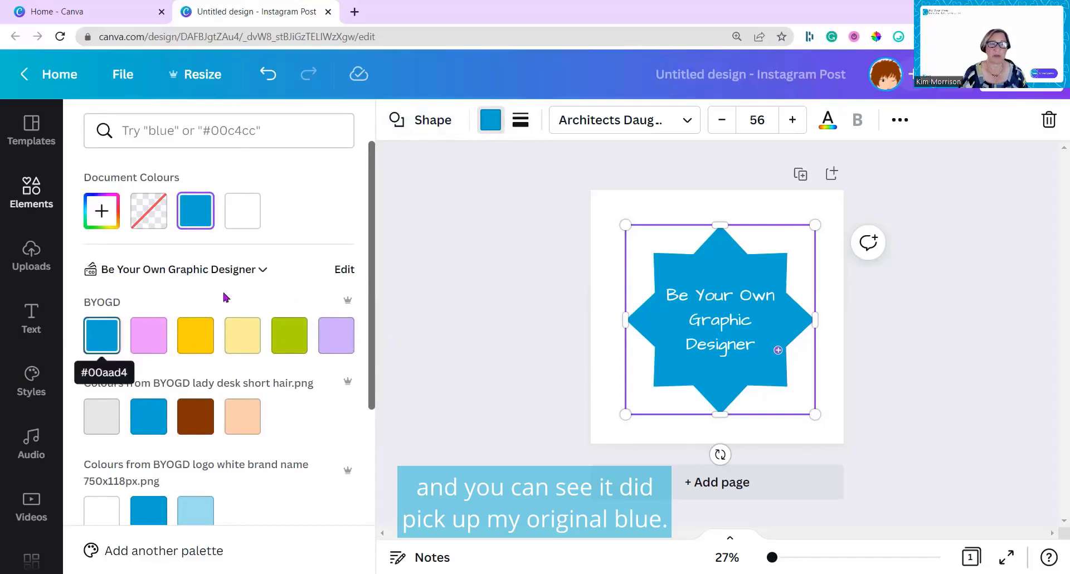
{"action": "left_click", "coordinate": [520, 130]}
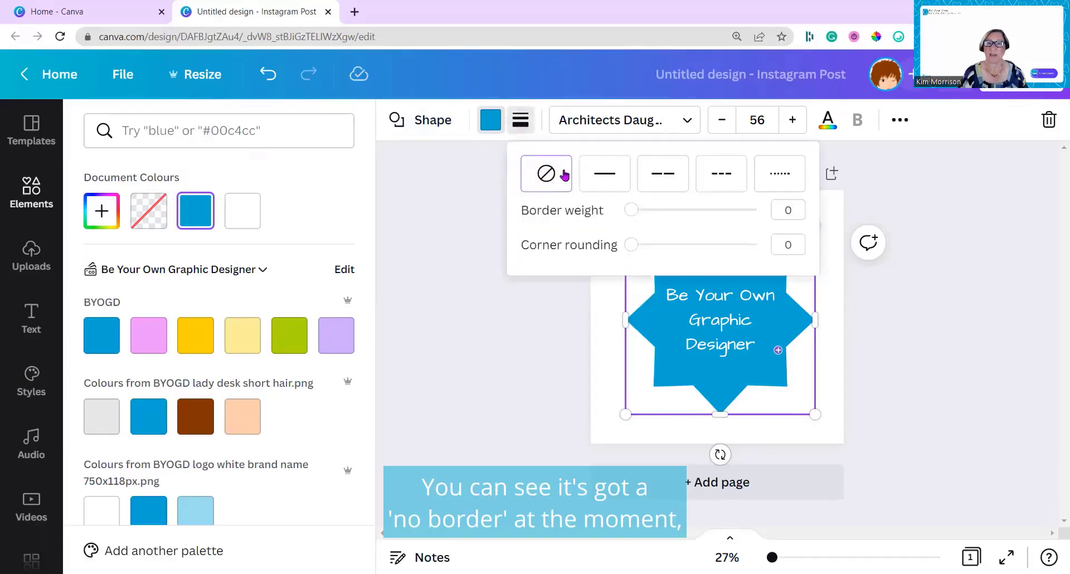
{"action": "left_click_drag", "start_coordinate": [634, 212], "coordinate": [703, 211]}
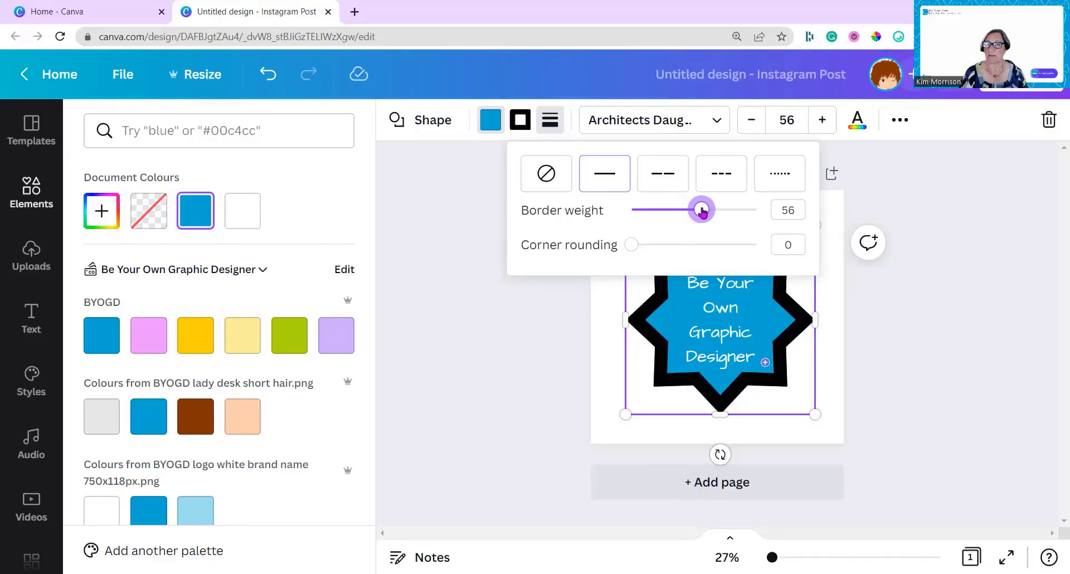
Step: Make the star's border dotted at weight 23 with corner rounding 18
{"action": "left_click", "coordinate": [669, 178]}
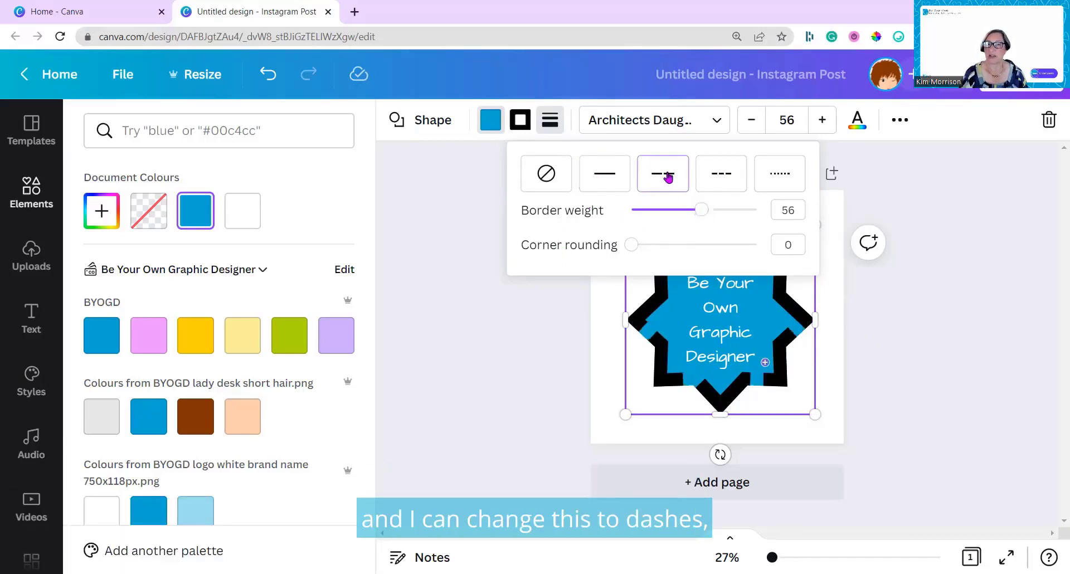
{"action": "left_click", "coordinate": [728, 176]}
{"action": "left_click", "coordinate": [775, 177]}
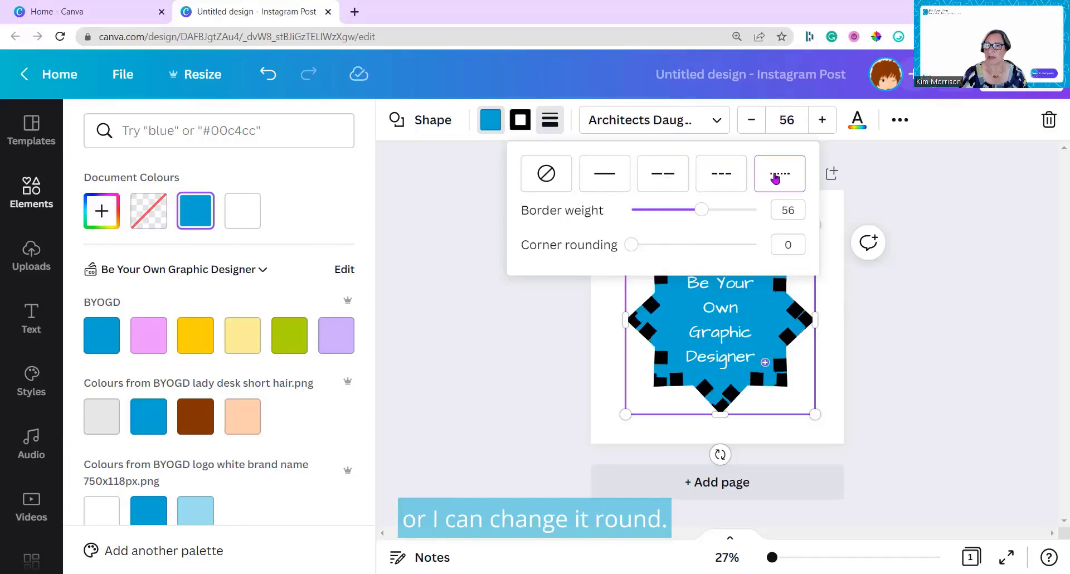
{"action": "left_click_drag", "start_coordinate": [701, 210], "coordinate": [660, 211]}
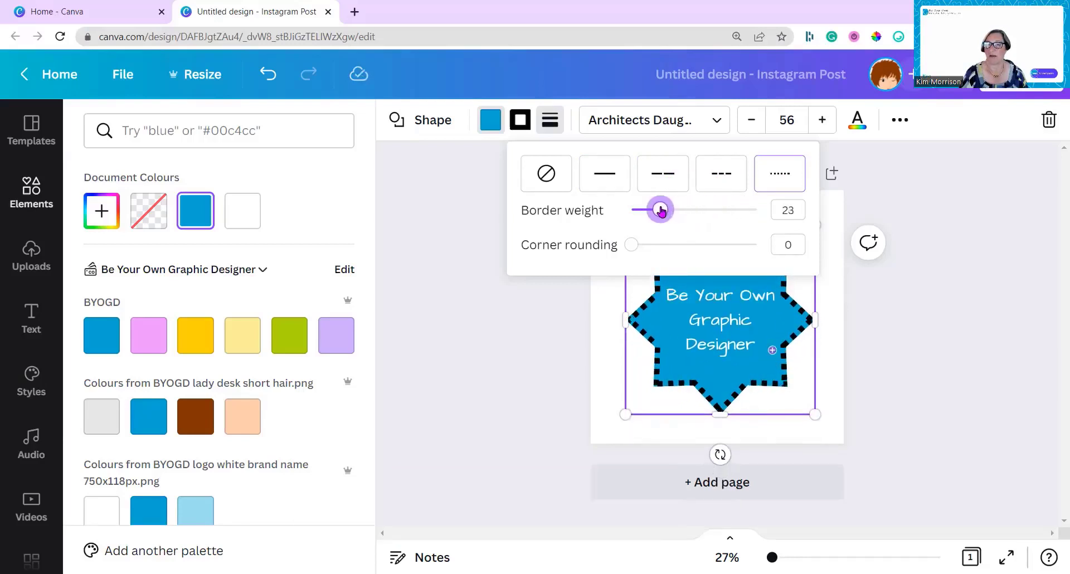
{"action": "left_click_drag", "start_coordinate": [631, 247], "coordinate": [654, 246]}
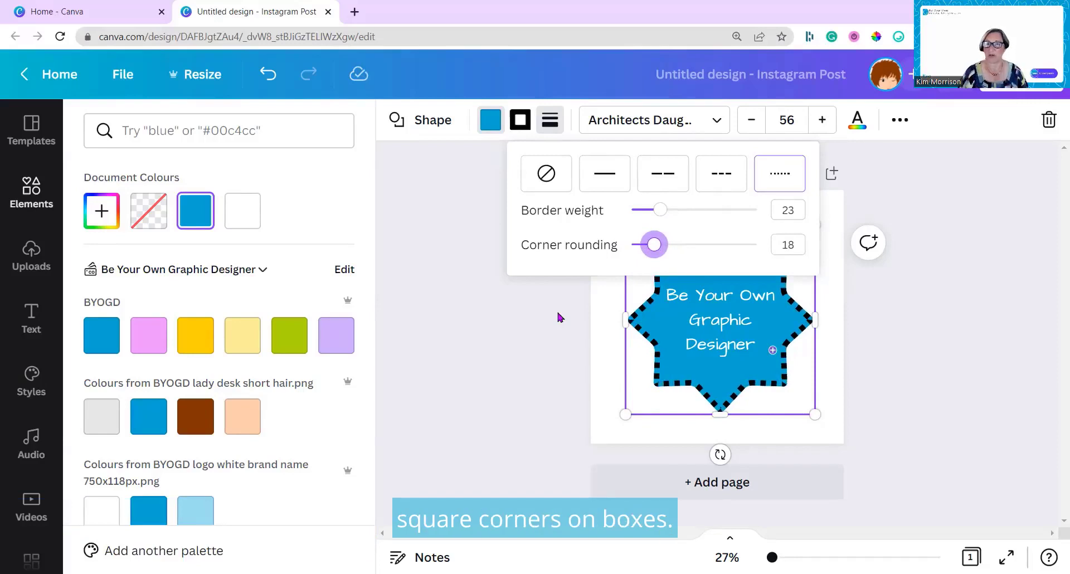
Step: Recolour the star's dotted border to the pink BYOGD swatch #ec96fb
{"action": "left_click", "coordinate": [491, 120]}
{"action": "left_click", "coordinate": [205, 117]}
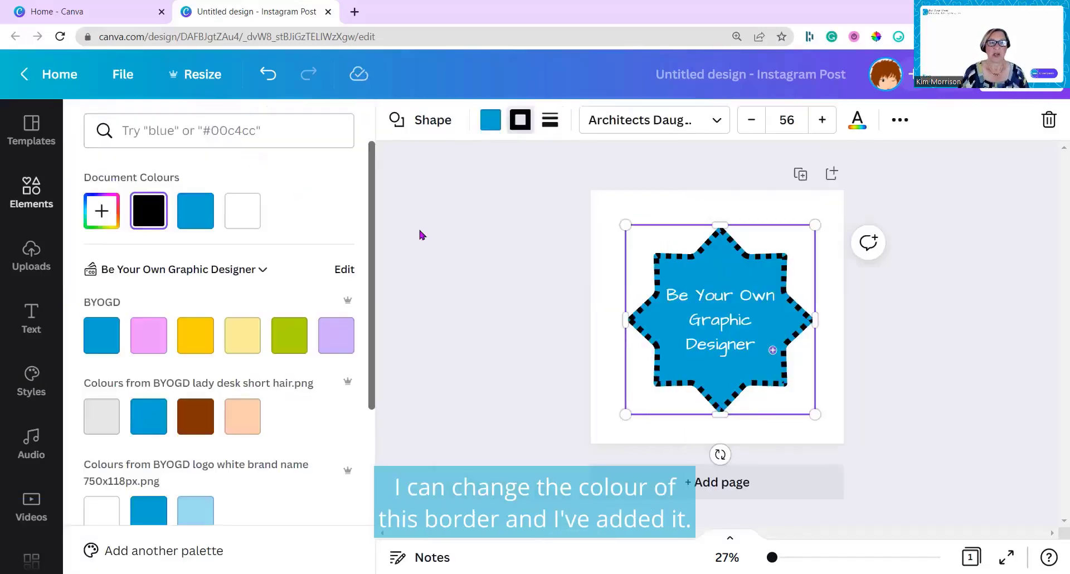
{"action": "left_click", "coordinate": [152, 341]}
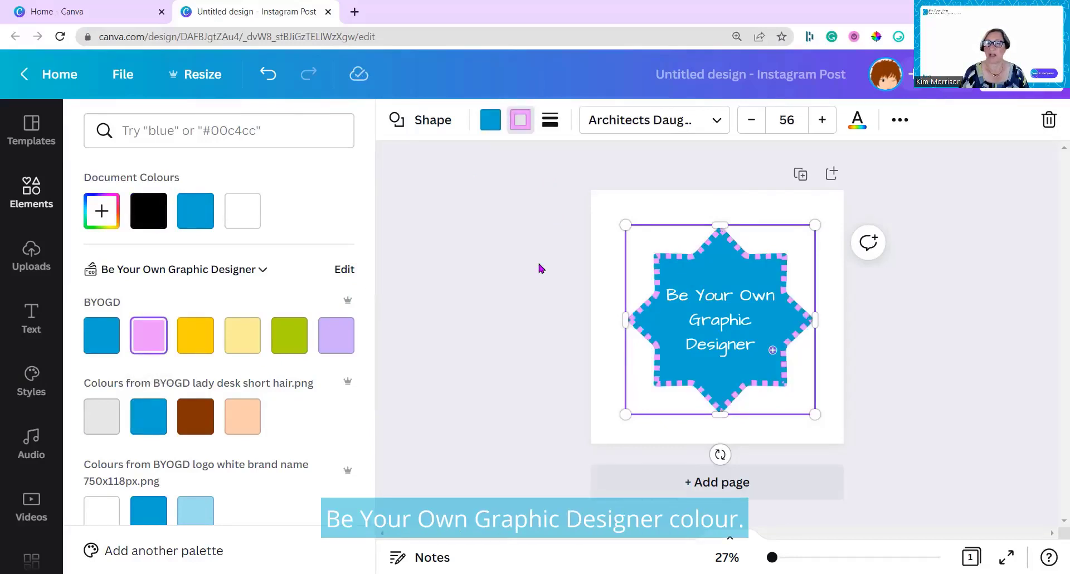